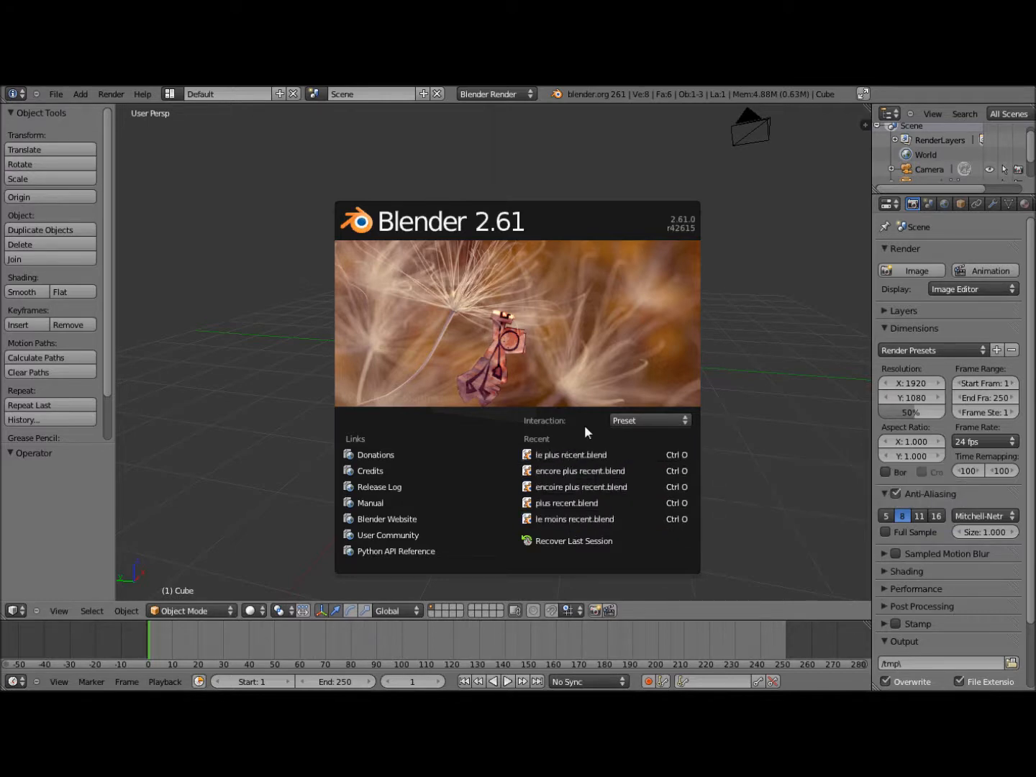
Dismiss the splash screen and review the available file, add, render and help commands
{"action": "left_click", "coordinate": [271, 226]}
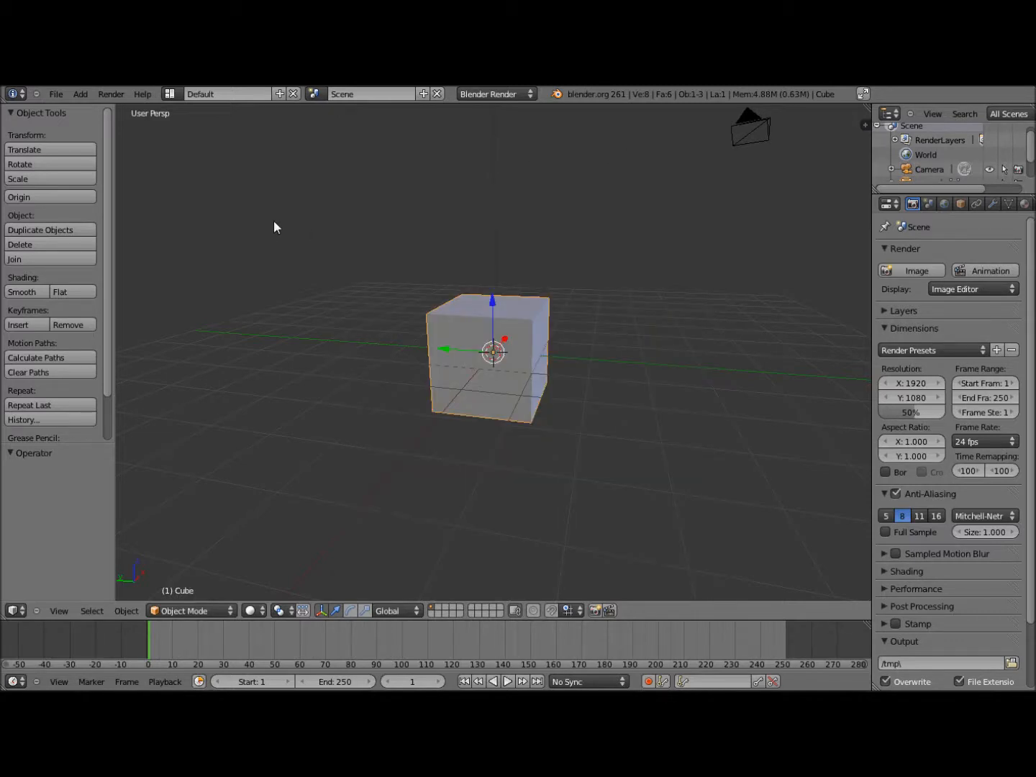
{"action": "scroll", "coordinate": [302, 317], "scroll_direction": "down", "scroll_amount": 2}
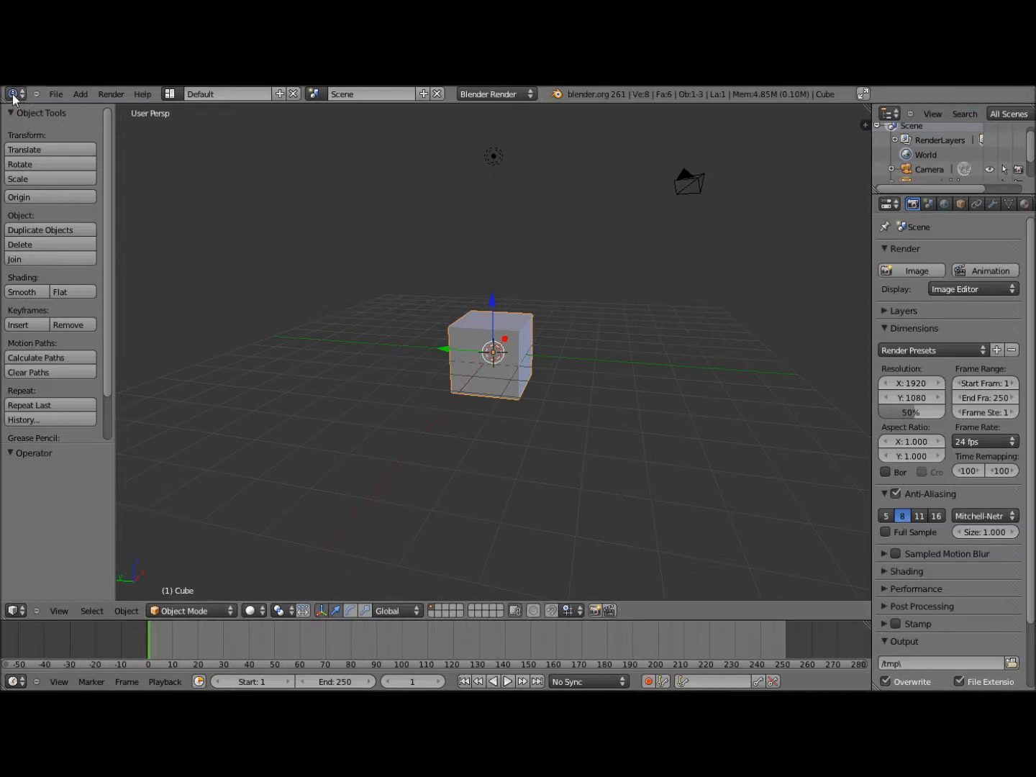
{"action": "left_click", "coordinate": [55, 95]}
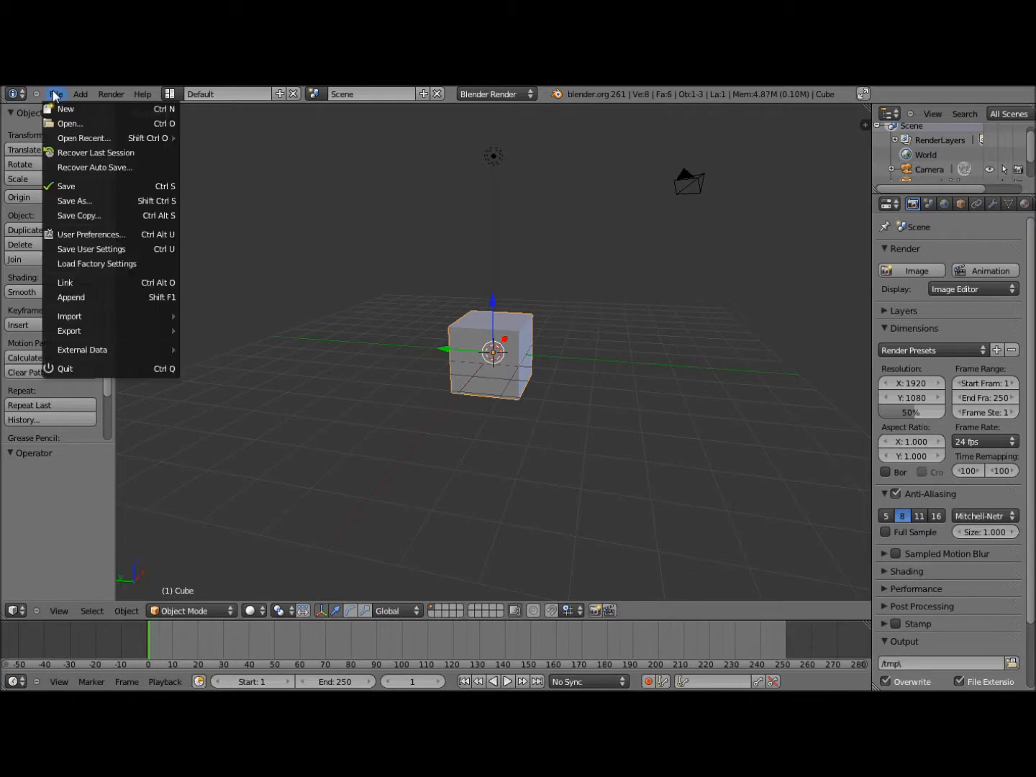
{"action": "left_click", "coordinate": [81, 96]}
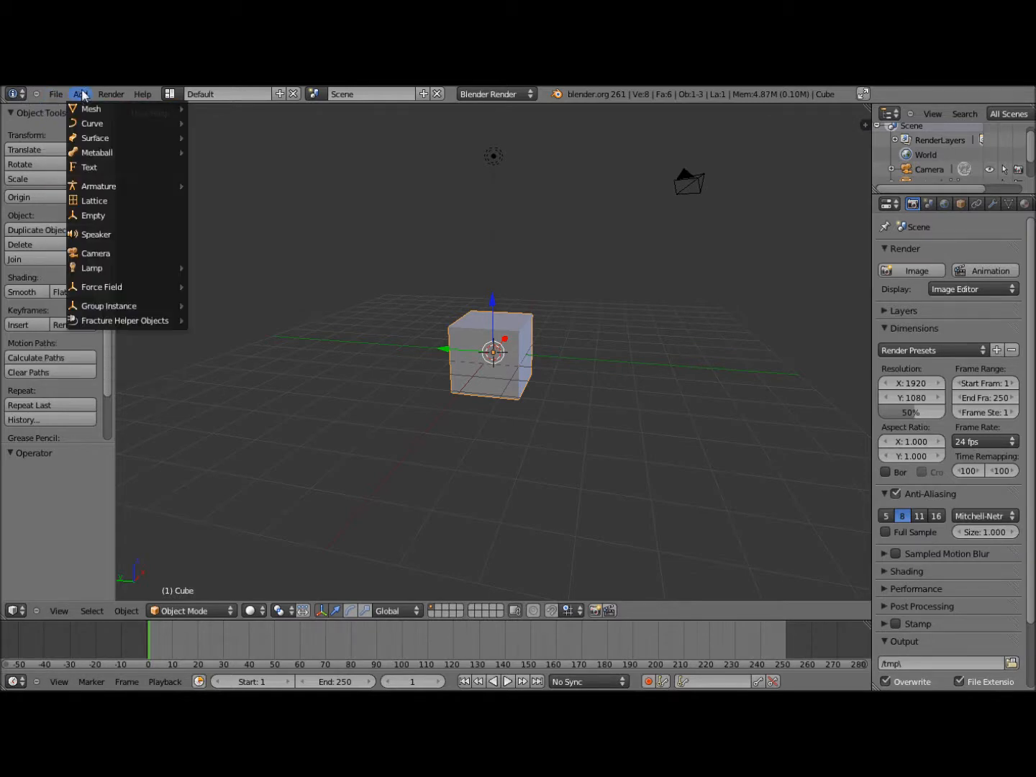
{"action": "left_click", "coordinate": [118, 96]}
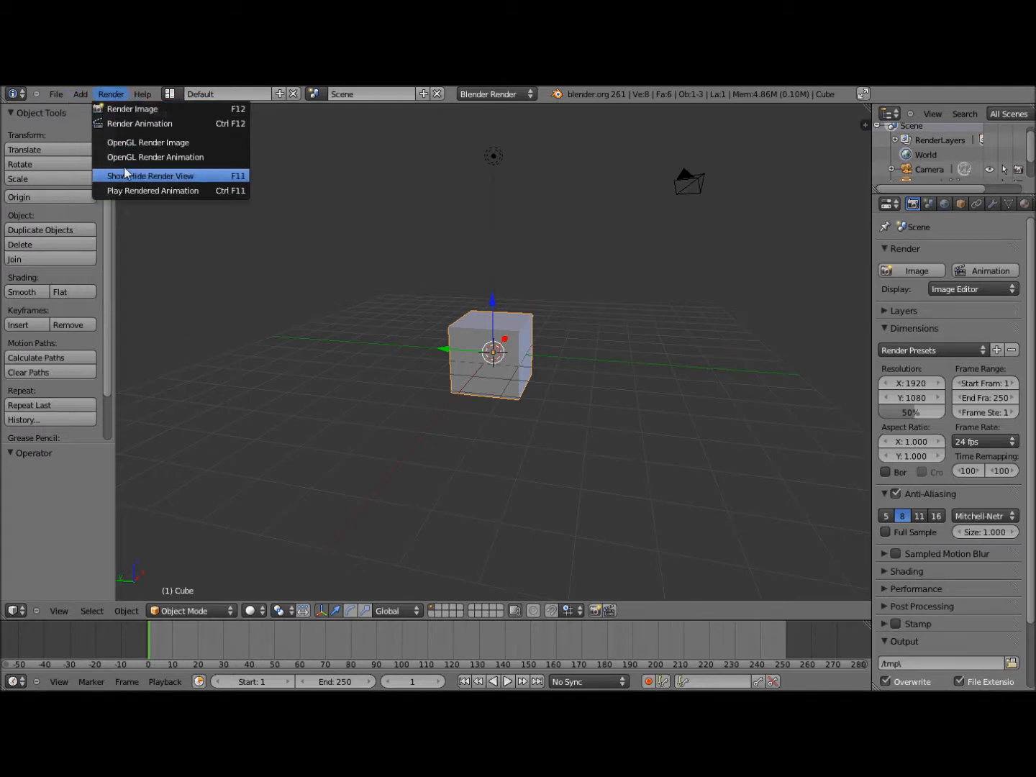
{"action": "left_click", "coordinate": [144, 96]}
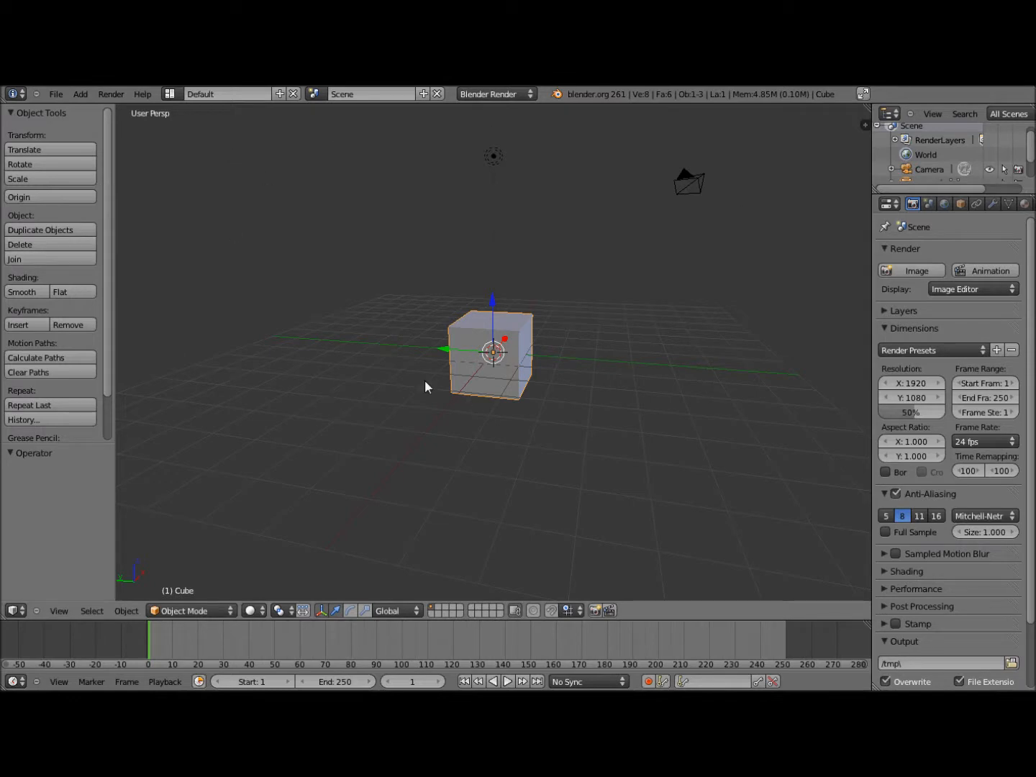
Orbit around the default cube in the 3D View and widen the Properties editor so all its category icons show
{"action": "scroll", "coordinate": [549, 347], "scroll_direction": "down", "scroll_amount": 2}
{"action": "middle_click_drag", "start_coordinate": [575, 327], "coordinate": [351, 340]}
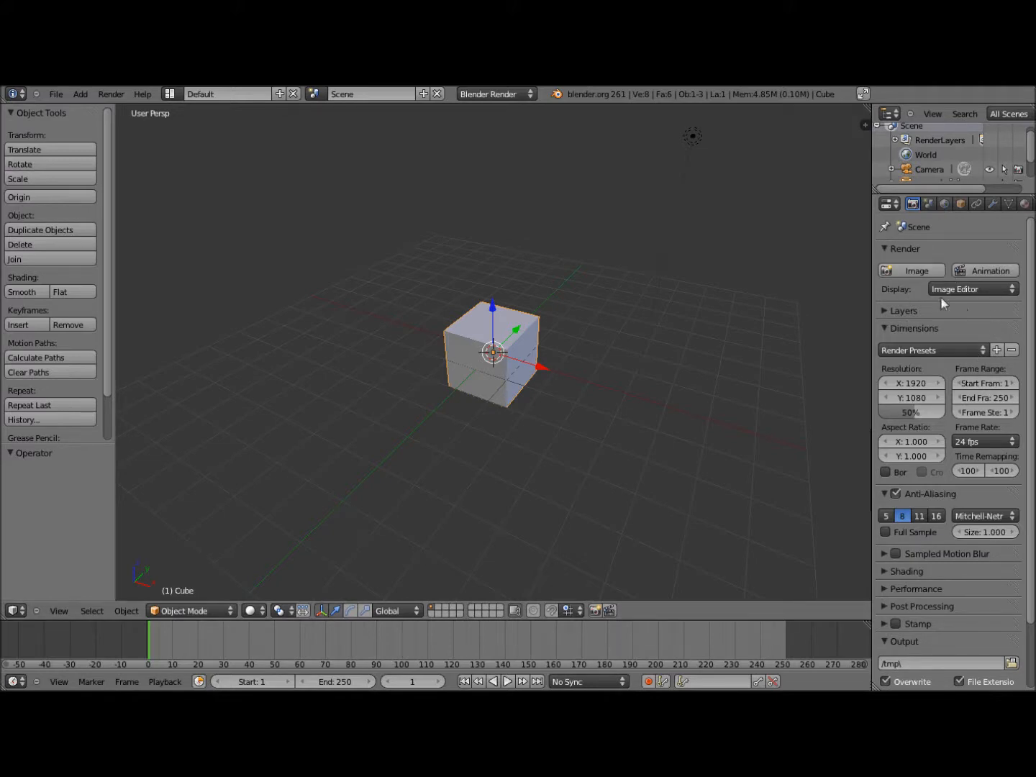
{"action": "left_click_drag", "start_coordinate": [870, 254], "coordinate": [817, 253]}
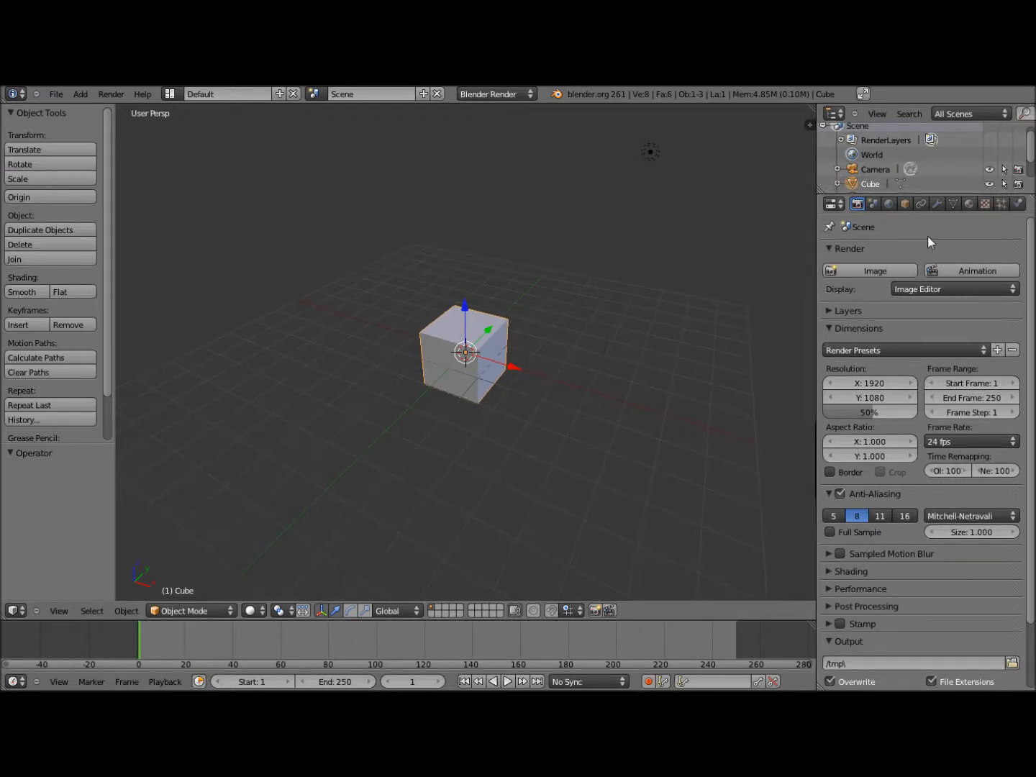
Examine each settings category in the Properties editor, from Render through Physics, and return to the Render settings
{"action": "scroll", "coordinate": [926, 523], "scroll_direction": "down", "scroll_amount": 3}
{"action": "scroll", "coordinate": [926, 522], "scroll_direction": "up", "scroll_amount": 3}
{"action": "left_click", "coordinate": [872, 204]}
{"action": "left_click", "coordinate": [890, 203]}
{"action": "left_click", "coordinate": [903, 202]}
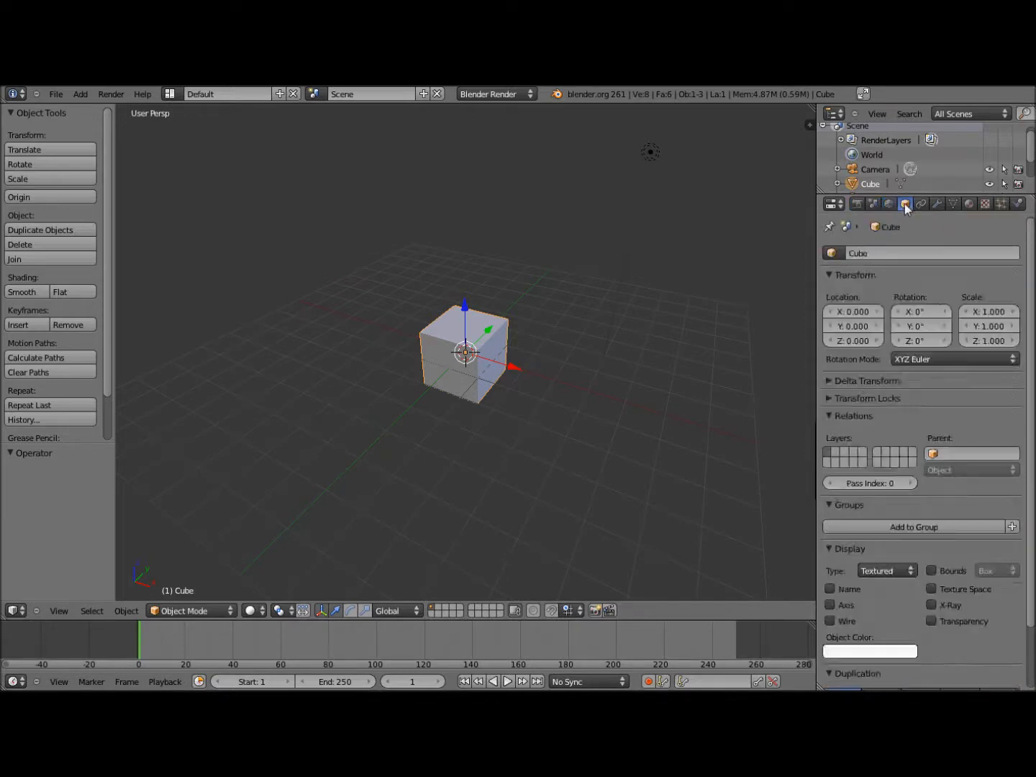
{"action": "left_click", "coordinate": [922, 204]}
{"action": "left_click", "coordinate": [937, 204]}
{"action": "left_click", "coordinate": [953, 204]}
{"action": "left_click", "coordinate": [969, 204]}
{"action": "left_click", "coordinate": [985, 204]}
{"action": "left_click", "coordinate": [1002, 204]}
{"action": "left_click", "coordinate": [1018, 204]}
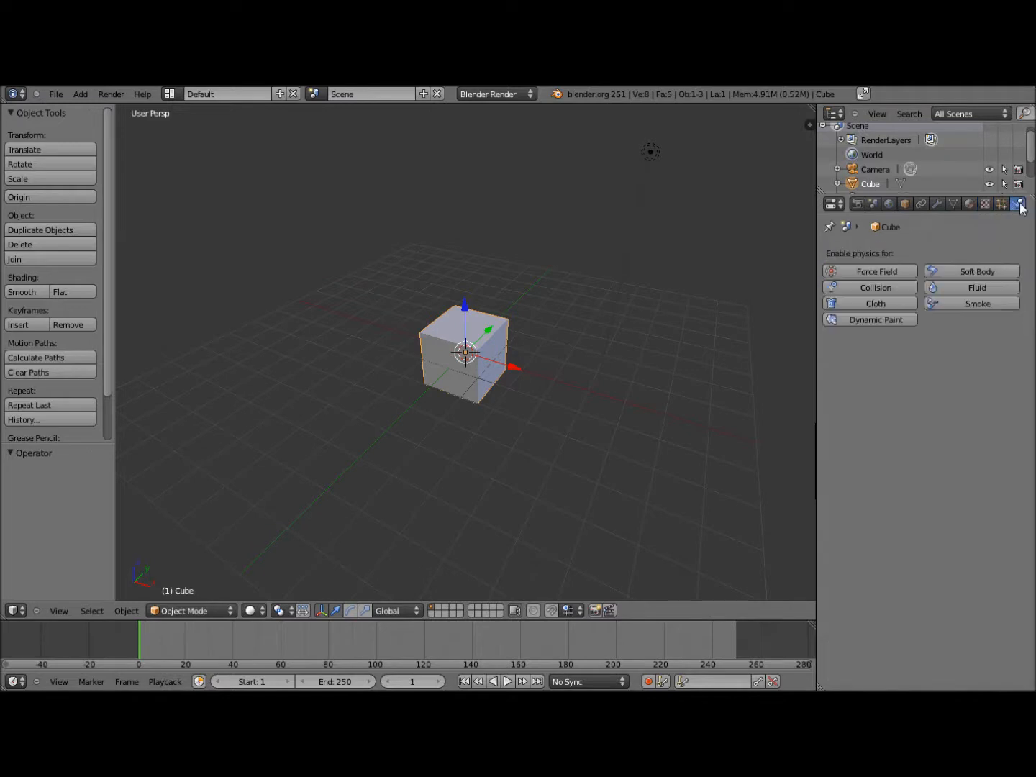
{"action": "left_click", "coordinate": [857, 204]}
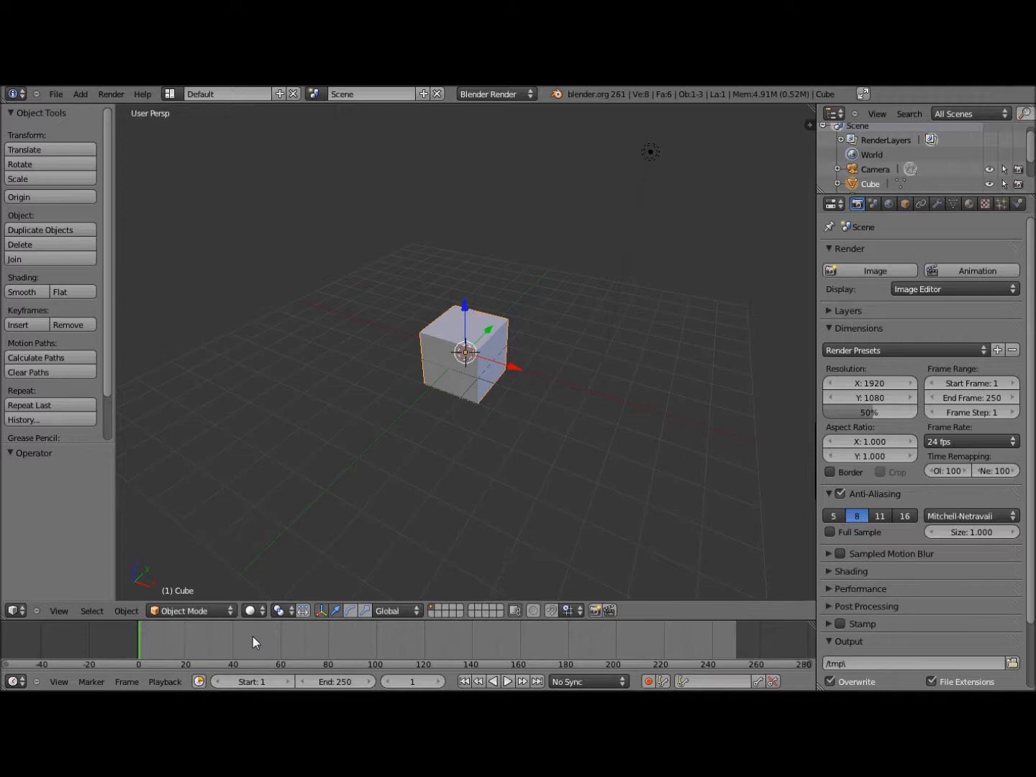
Scrub the Timeline back and forth between the first frames and about frame 30, and play the animation preview
{"action": "left_click", "coordinate": [209, 638]}
{"action": "left_click", "coordinate": [141, 641]}
{"action": "left_click", "coordinate": [209, 644]}
{"action": "left_click", "coordinate": [141, 643]}
{"action": "left_click", "coordinate": [211, 639]}
{"action": "left_click", "coordinate": [141, 640]}
{"action": "key", "text": "alt+a"}
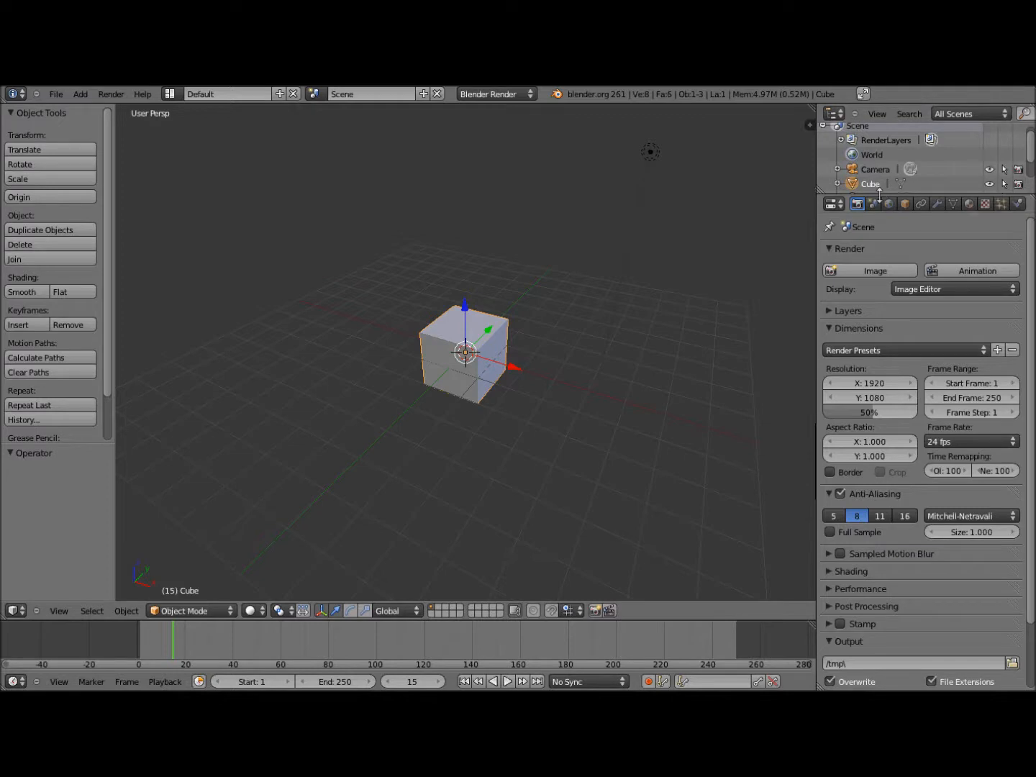
Enlarge the Outliner to show every scene object and add a UV Sphere mesh
{"action": "left_click_drag", "start_coordinate": [884, 195], "coordinate": [909, 256]}
{"action": "left_click", "coordinate": [80, 93]}
{"action": "mouse_move", "coordinate": [91, 109]}
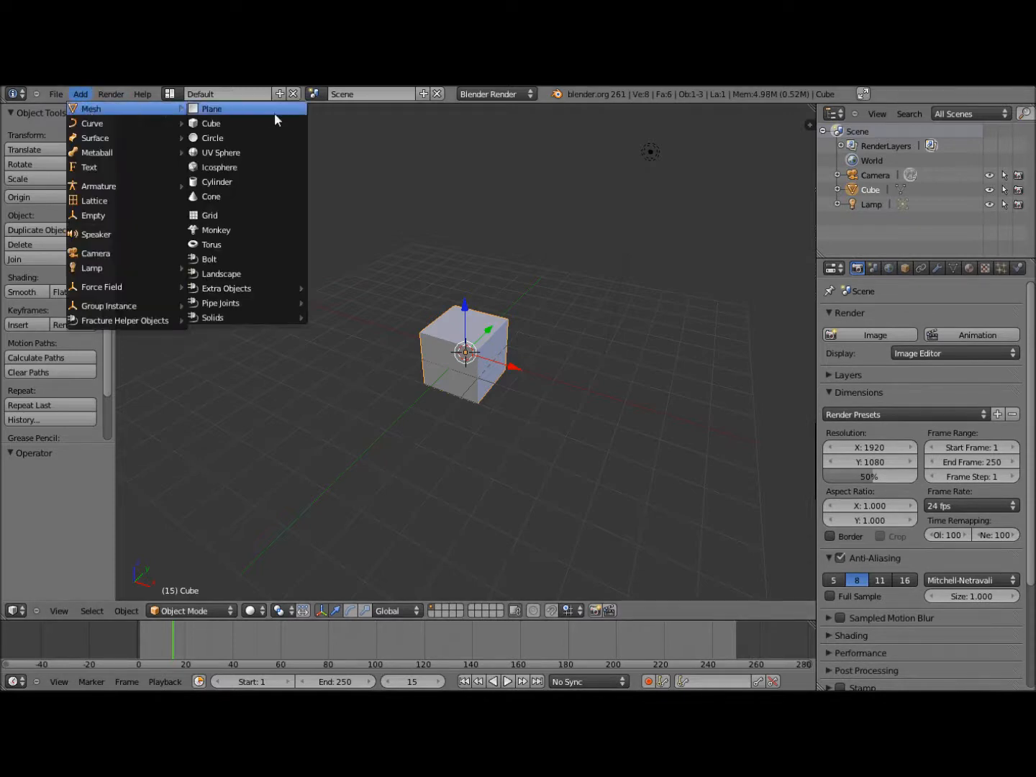
{"action": "left_click", "coordinate": [273, 151]}
Move the new sphere about 3.28 units along the Y axis, away from the cube
{"action": "key", "text": "g"}
{"action": "key", "text": "y"}
{"action": "left_click", "coordinate": [528, 289]}
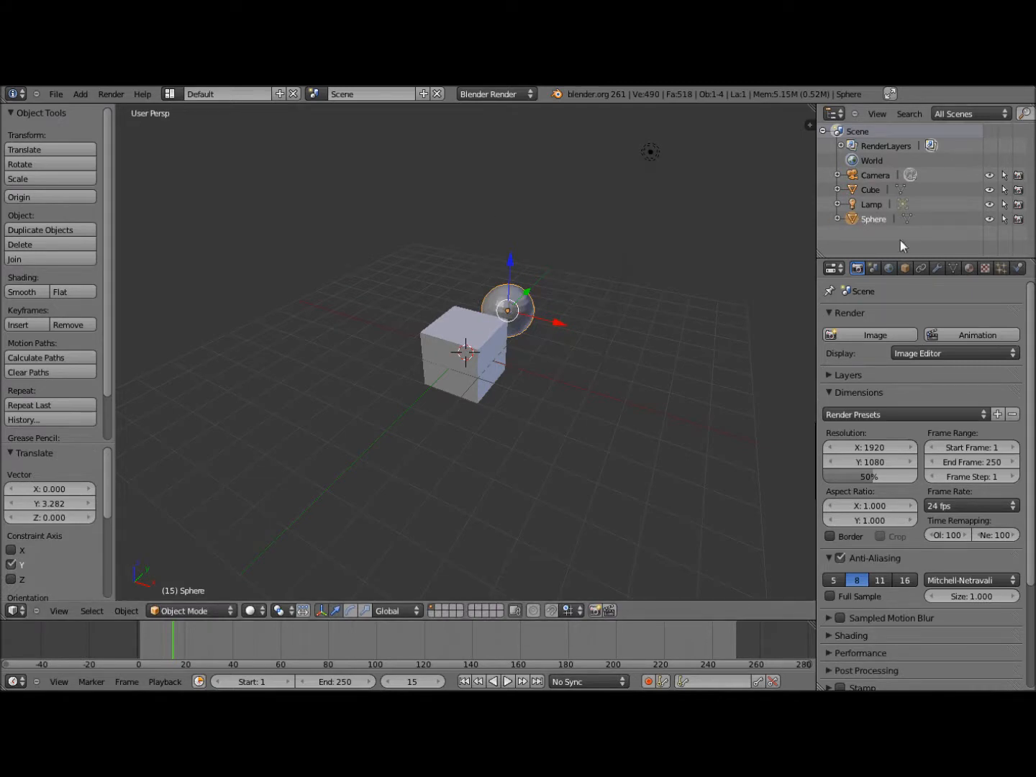
Resize the editor areas for a shorter Outliner, a wider Properties editor and a taller Timeline
{"action": "left_click_drag", "start_coordinate": [897, 251], "coordinate": [903, 184]}
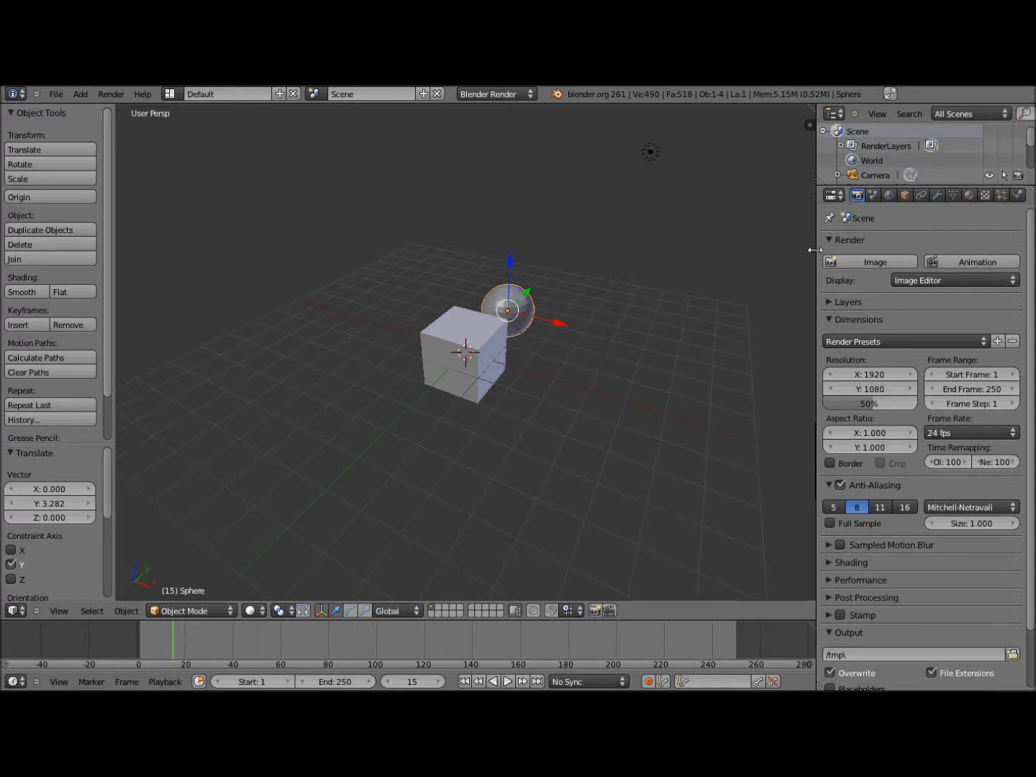
{"action": "left_click_drag", "start_coordinate": [815, 249], "coordinate": [787, 252]}
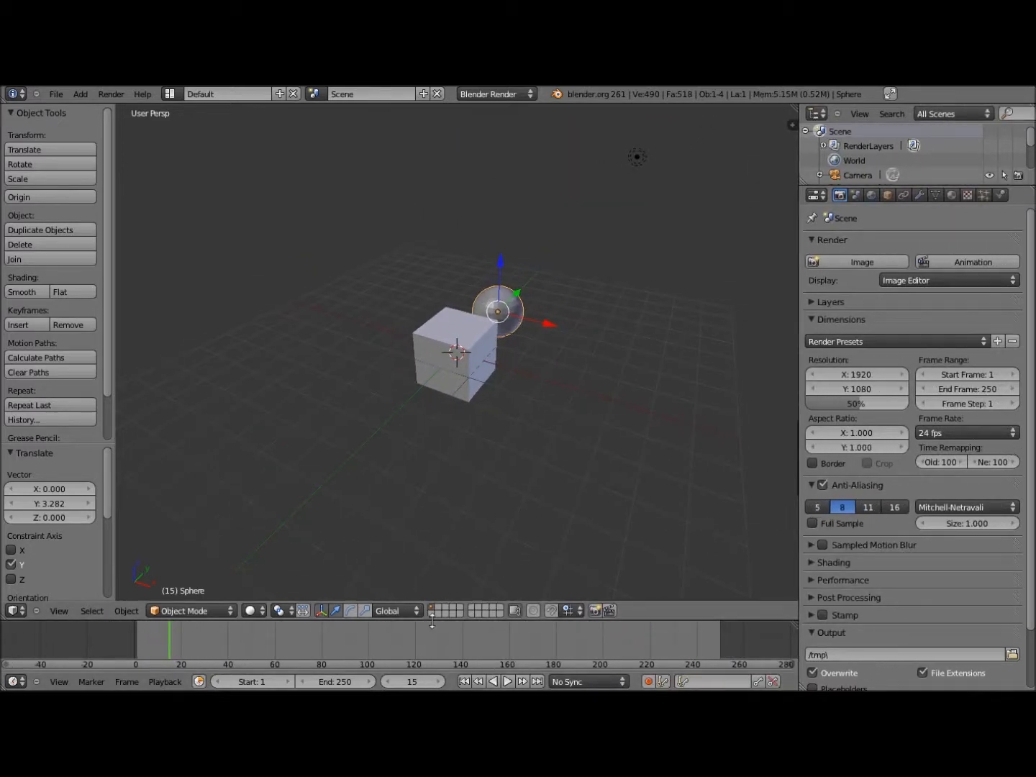
{"action": "left_click_drag", "start_coordinate": [432, 619], "coordinate": [395, 557]}
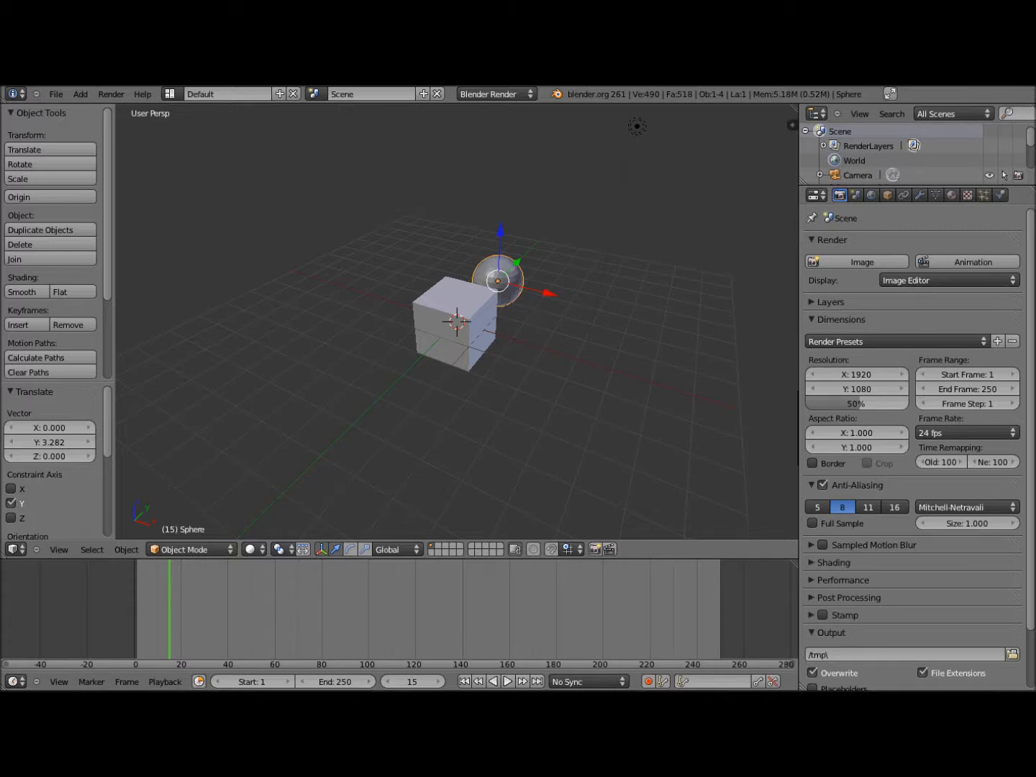
Split the 3D View horizontally with a Properties editor in one half, and merge the halves back into one 3D View
{"action": "left_click_drag", "start_coordinate": [794, 106], "coordinate": [787, 318]}
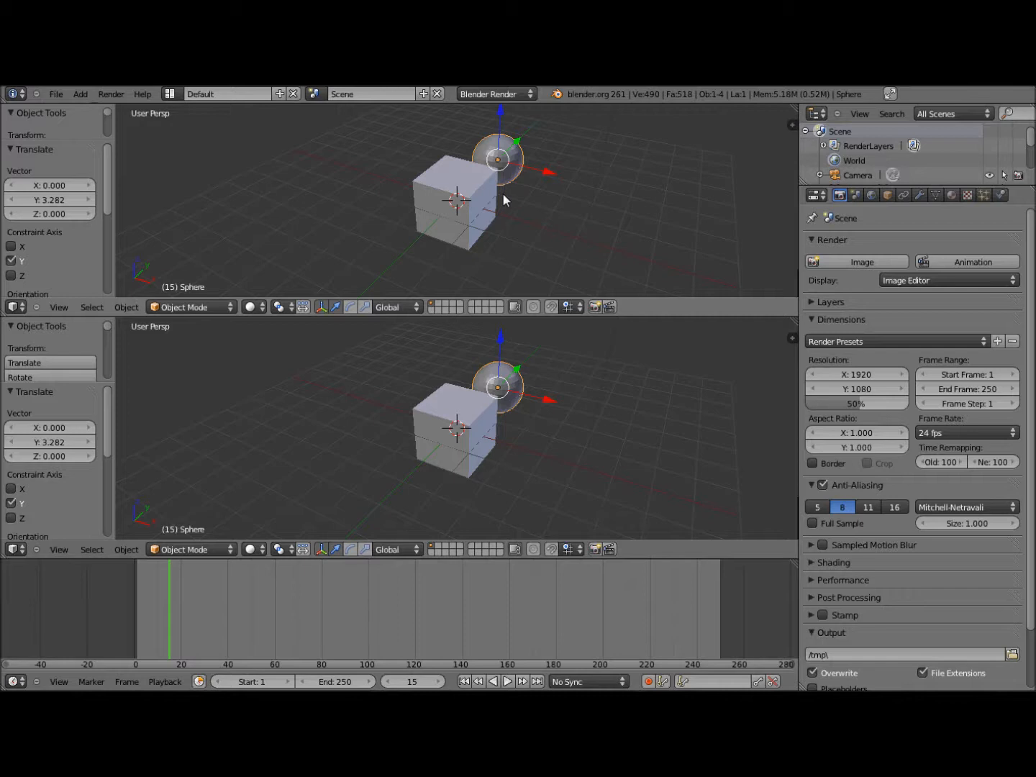
{"action": "left_click", "coordinate": [15, 306]}
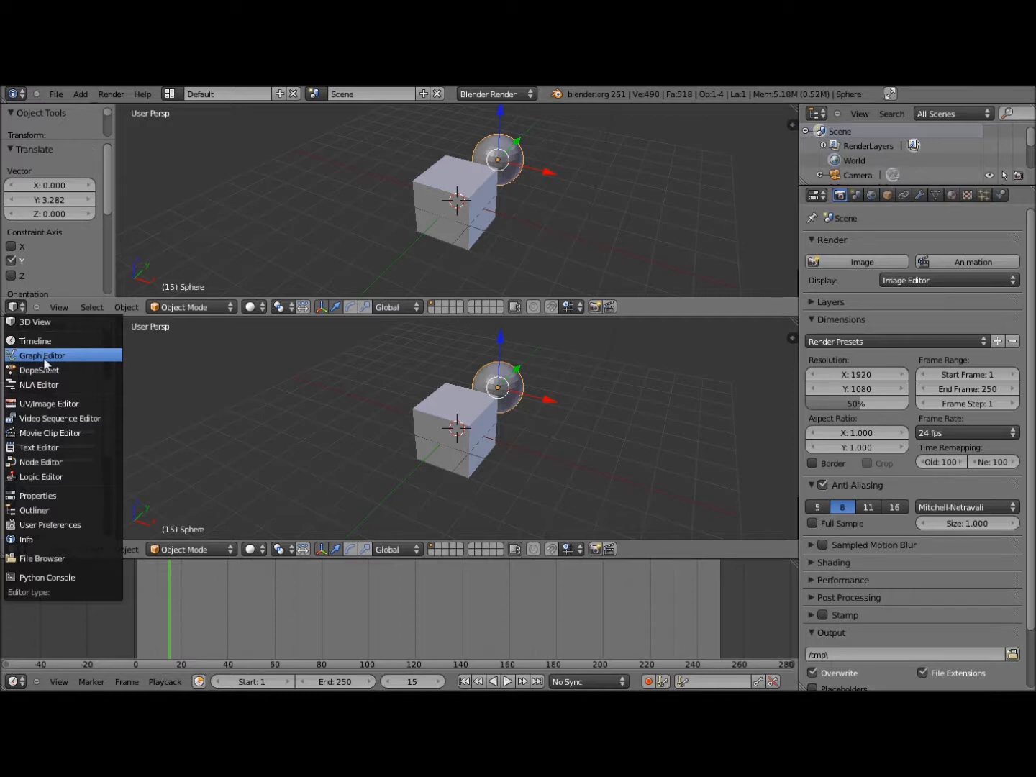
{"action": "left_click", "coordinate": [38, 496]}
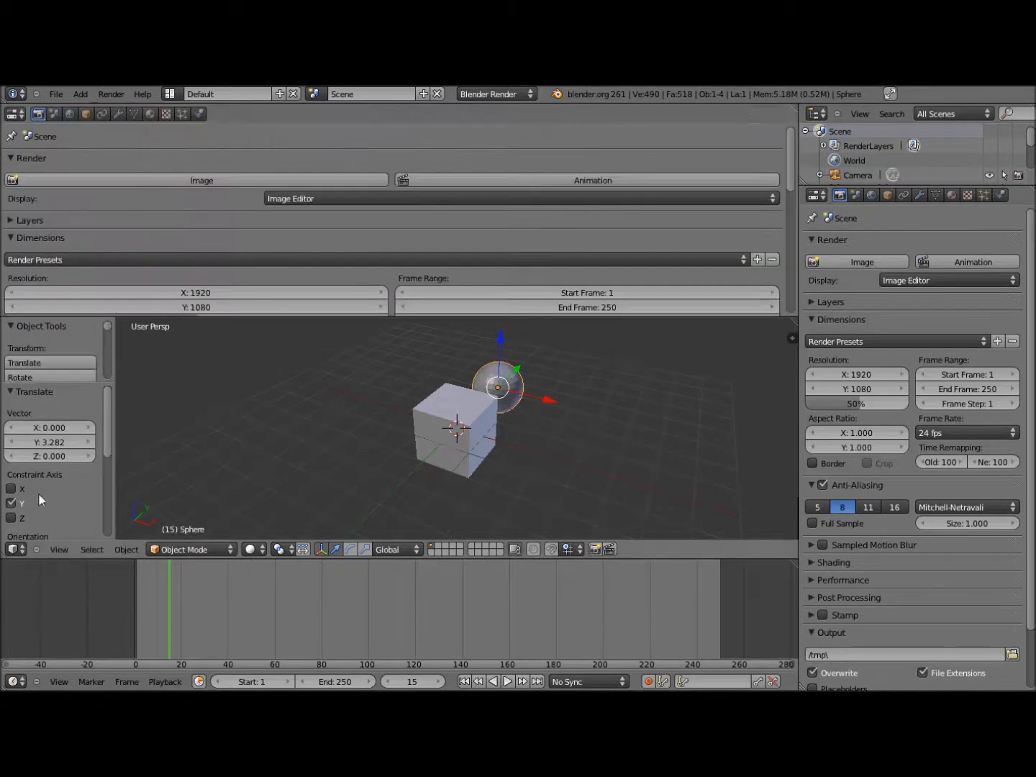
{"action": "left_click_drag", "start_coordinate": [371, 315], "coordinate": [394, 314]}
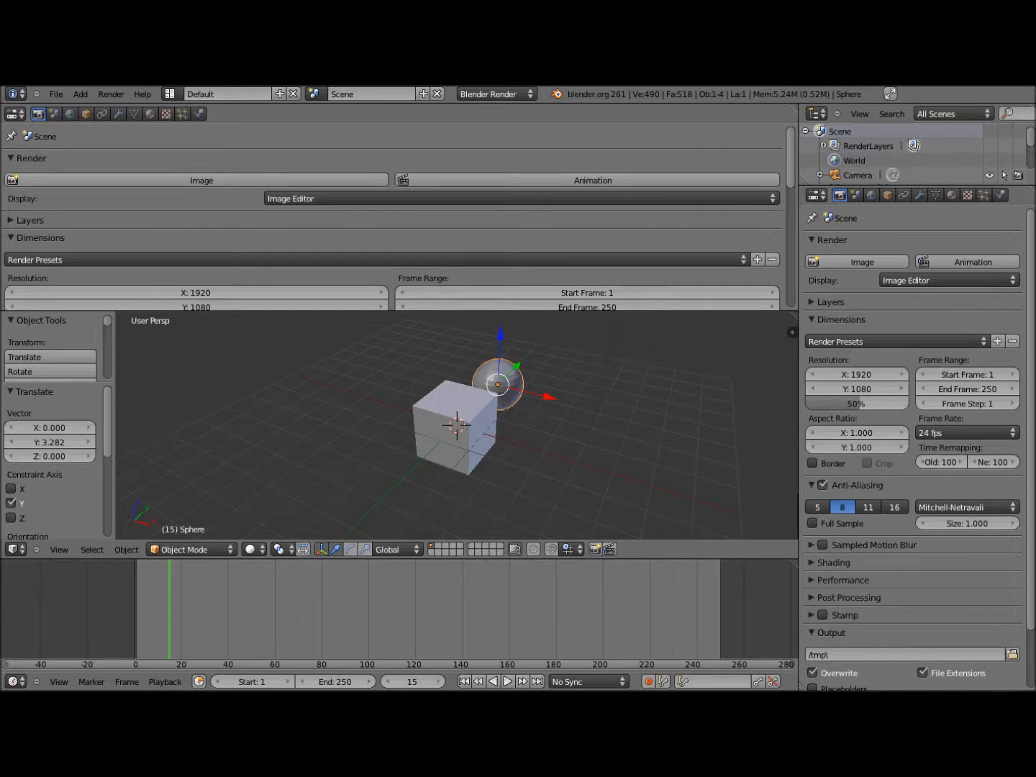
{"action": "left_click_drag", "start_coordinate": [795, 314], "coordinate": [538, 242]}
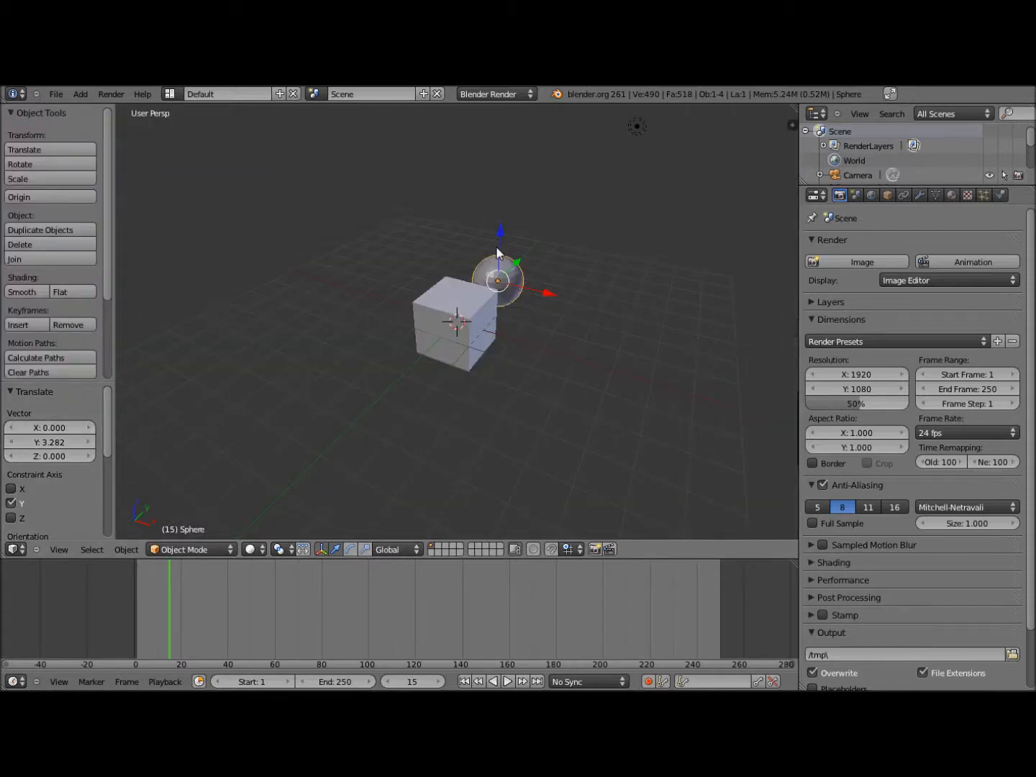
Merge all editor areas below the Info header into a single area and switch it to a 3D View
{"action": "left_click_drag", "start_coordinate": [794, 533], "coordinate": [719, 251]}
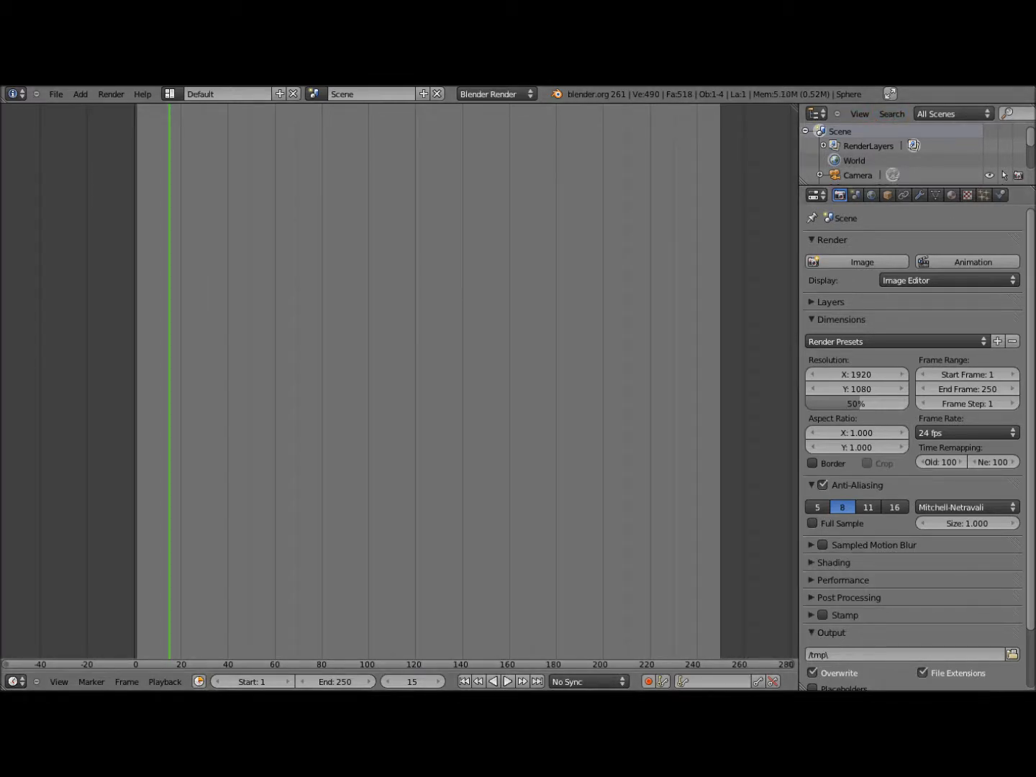
{"action": "left_click_drag", "start_coordinate": [1031, 189], "coordinate": [892, 149]}
{"action": "left_click_drag", "start_coordinate": [792, 107], "coordinate": [840, 116]}
{"action": "left_click", "coordinate": [16, 681]}
{"action": "left_click", "coordinate": [32, 665]}
Split the 3D View vertically, giving the new area about a quarter of the width, and make it a Properties editor
{"action": "middle_click_drag", "start_coordinate": [537, 463], "coordinate": [353, 396]}
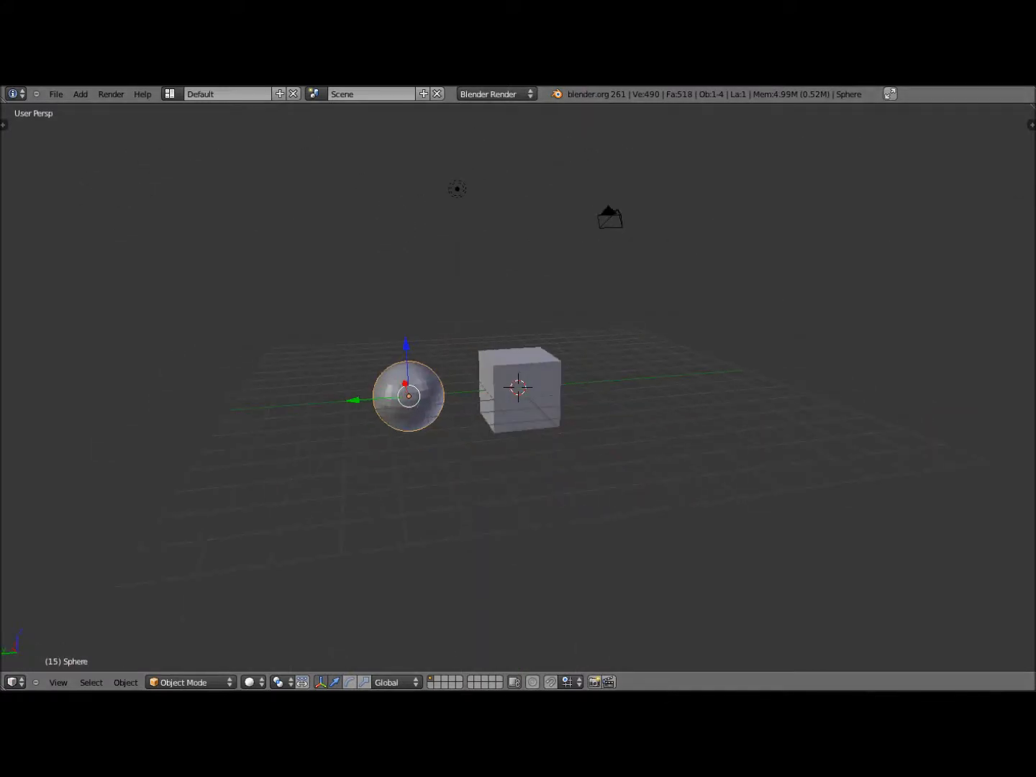
{"action": "left_click_drag", "start_coordinate": [1031, 123], "coordinate": [778, 121]}
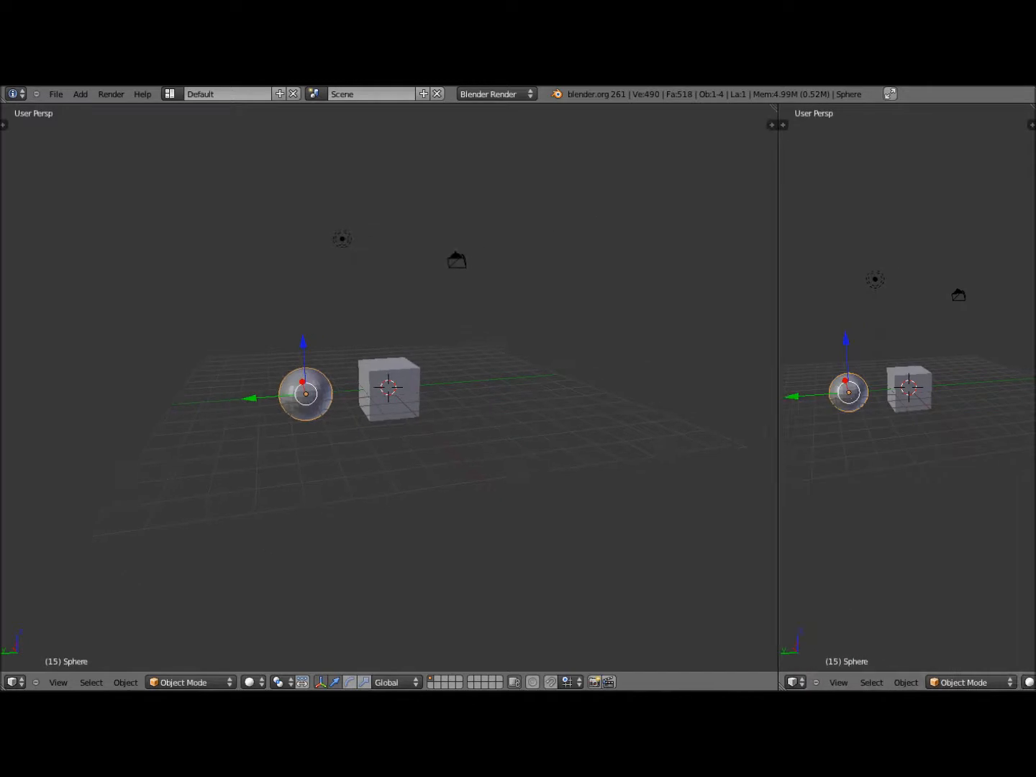
{"action": "left_click", "coordinate": [800, 687]}
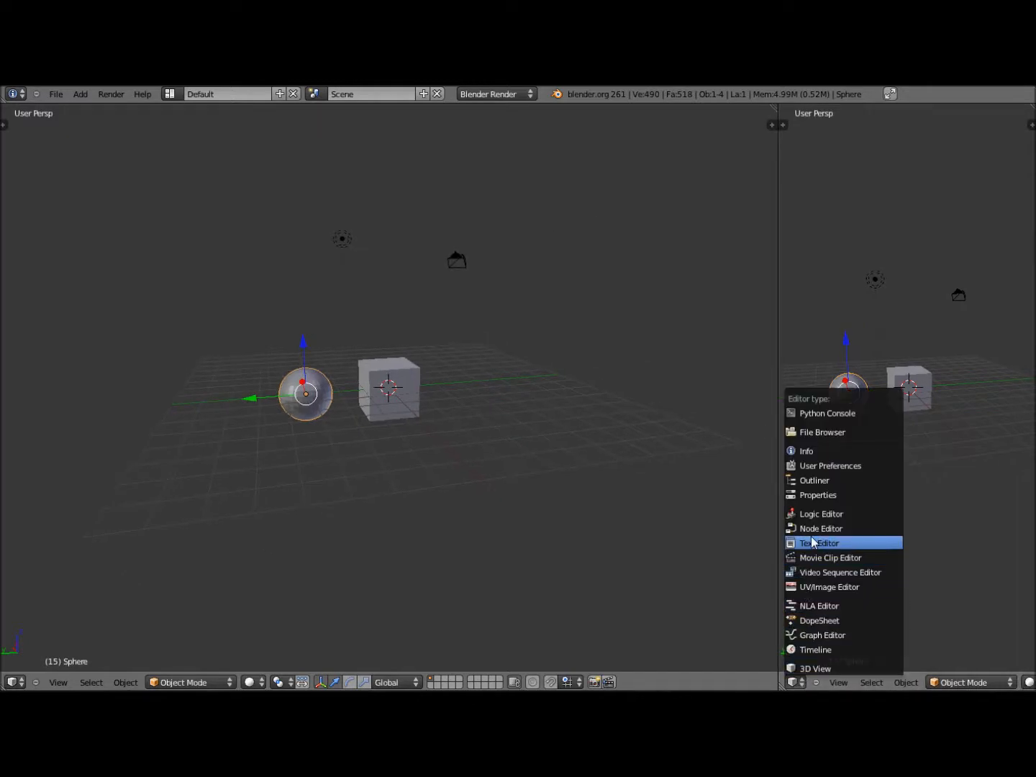
{"action": "left_click", "coordinate": [811, 495]}
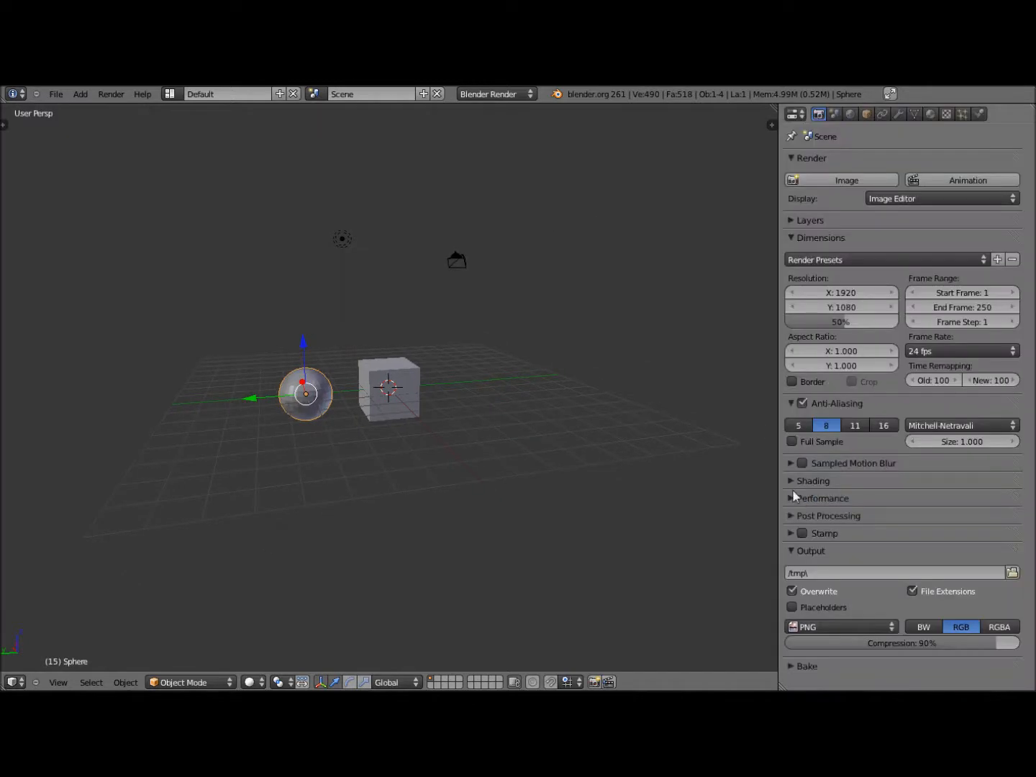